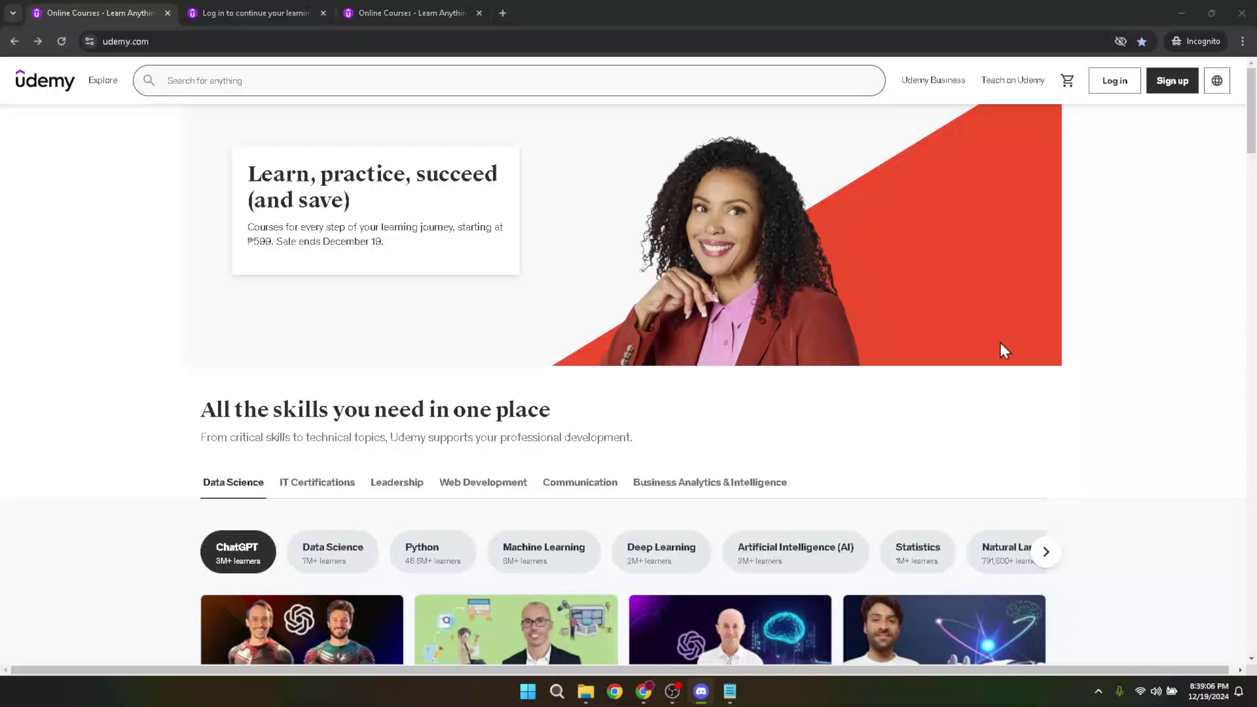
Step: Switch from the login and instructor courses tabs to the student-side Udemy home page
{"action": "left_click", "coordinate": [1082, 440]}
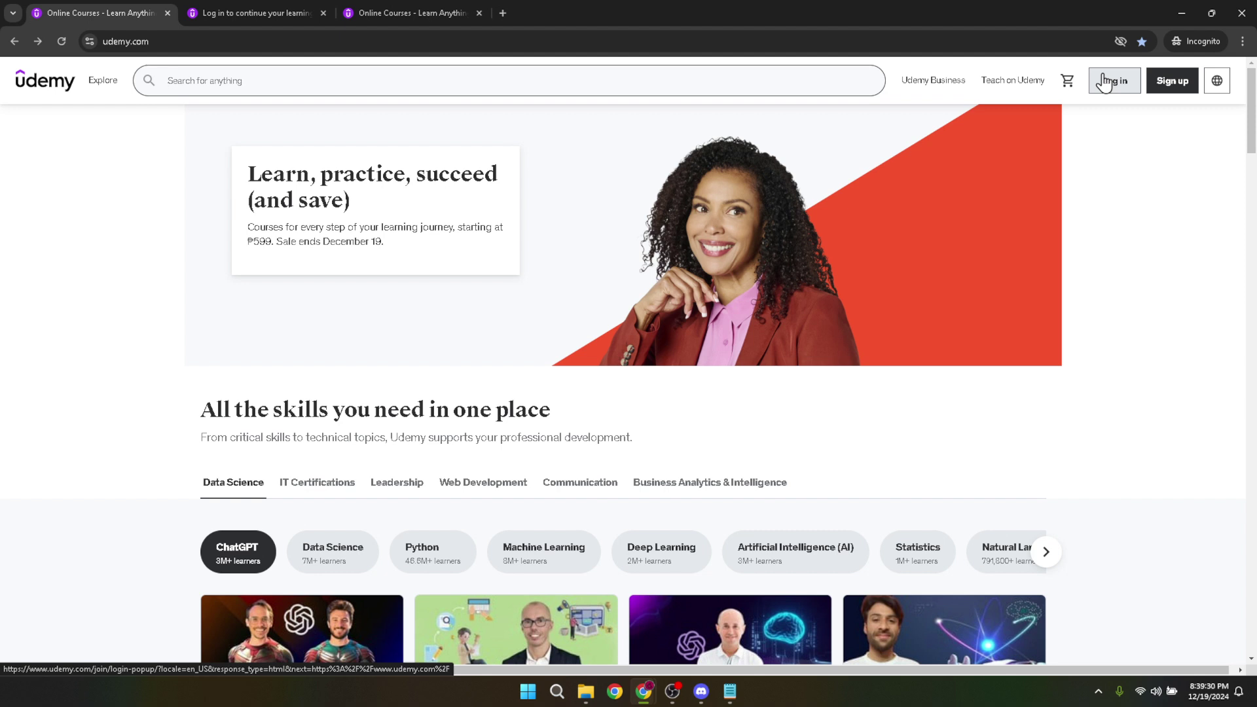
{"action": "left_click", "coordinate": [227, 10]}
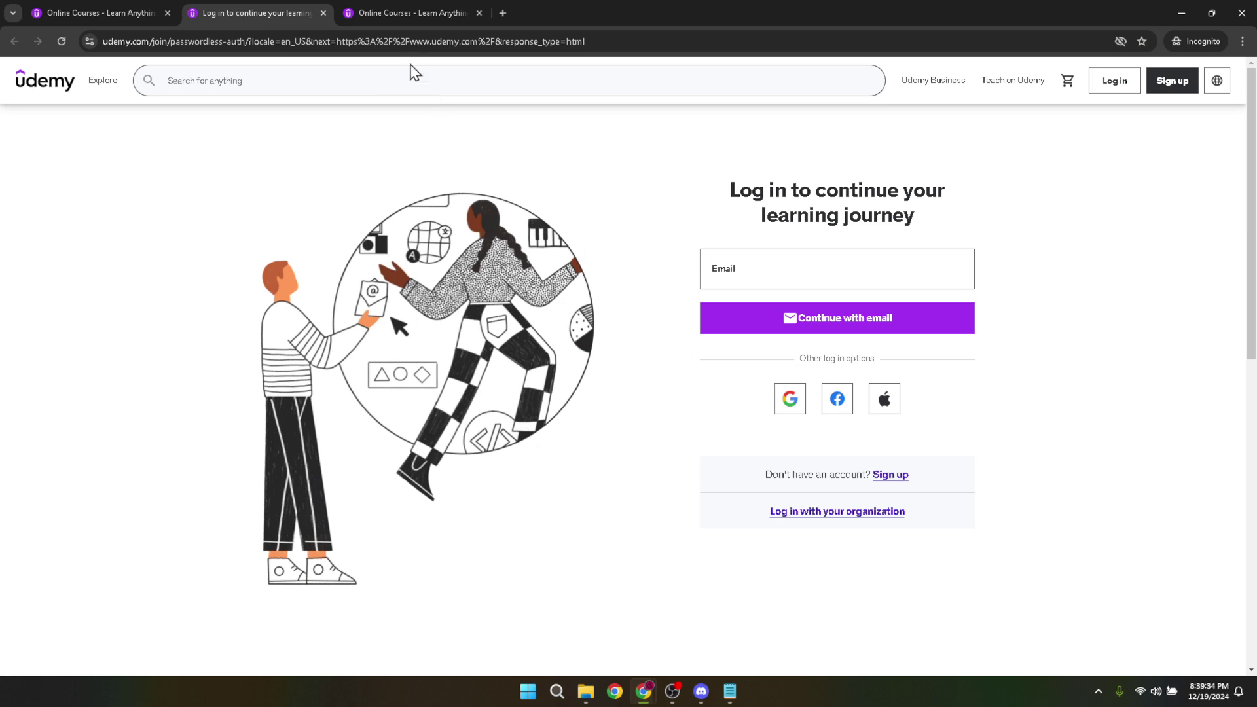
{"action": "left_click", "coordinate": [396, 14]}
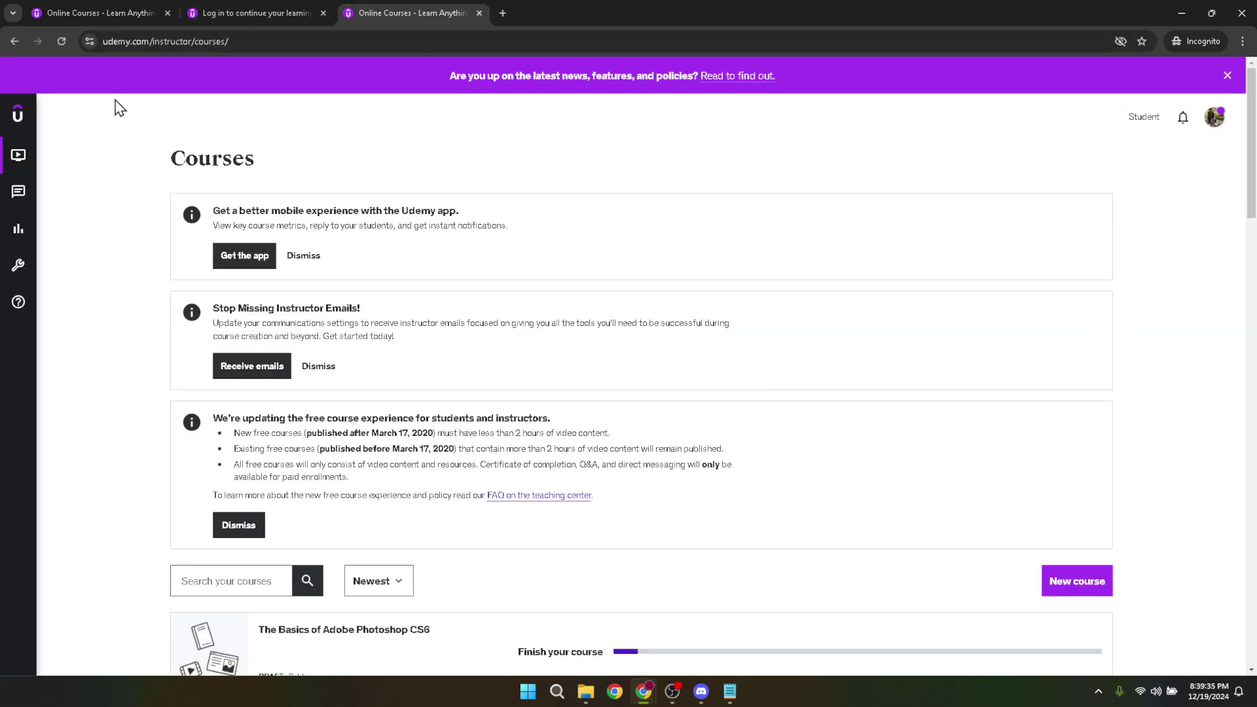
{"action": "mouse_move", "coordinate": [16, 120]}
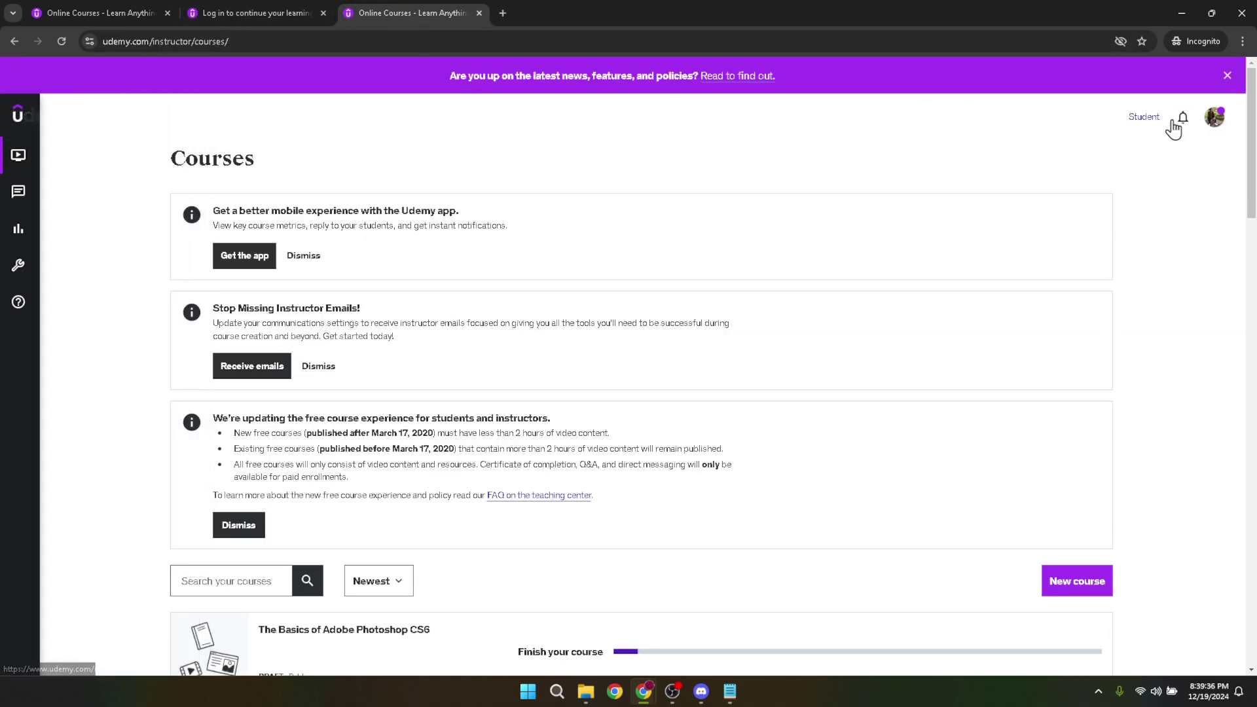
{"action": "left_click", "coordinate": [1146, 120]}
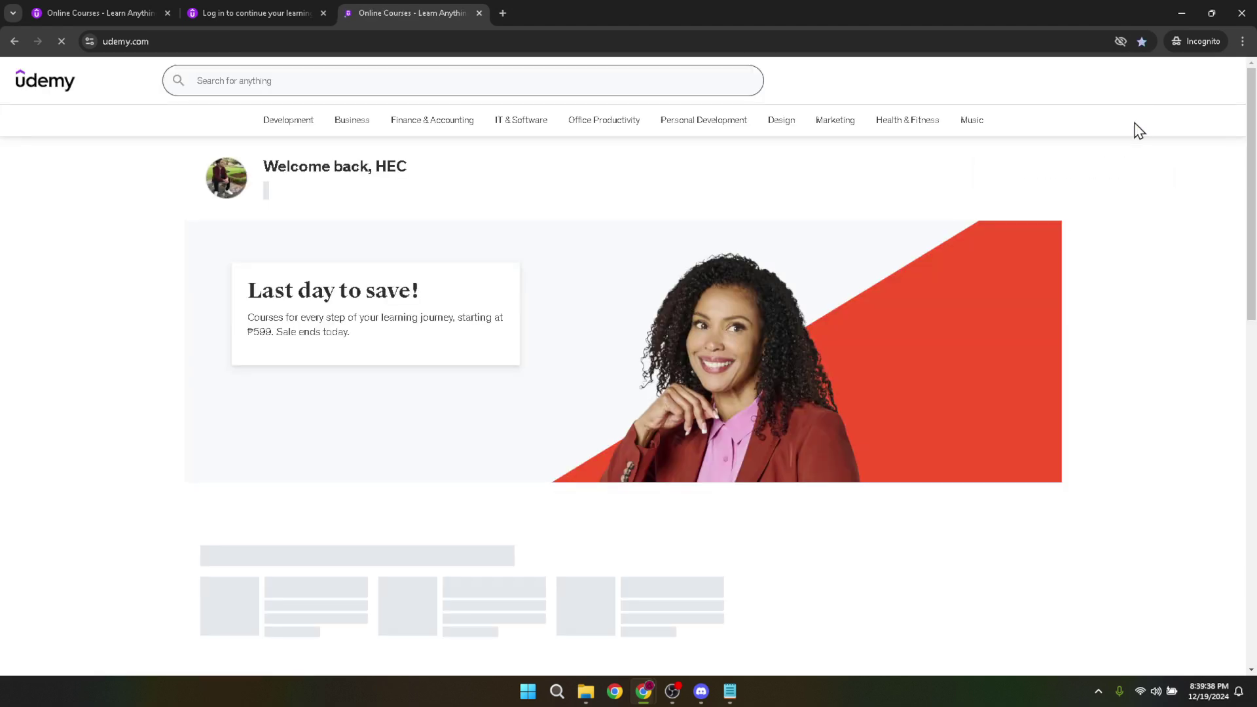
Step: Scroll to the 'What to learn next' recommendations and The Complete SQL Bootcamp card
{"action": "scroll", "coordinate": [1047, 347], "scroll_direction": "down", "scroll_amount": 3}
{"action": "scroll", "coordinate": [1052, 348], "scroll_direction": "down", "scroll_amount": 10}
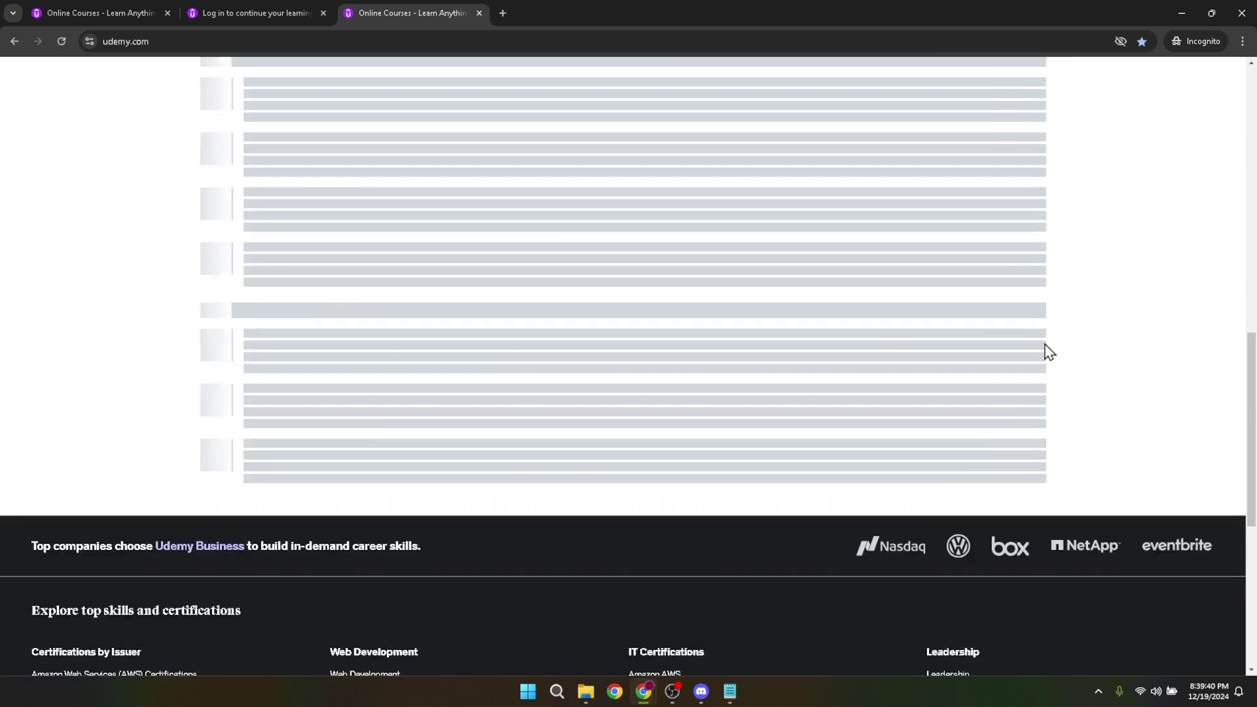
{"action": "scroll", "coordinate": [1047, 346], "scroll_direction": "up", "scroll_amount": 2}
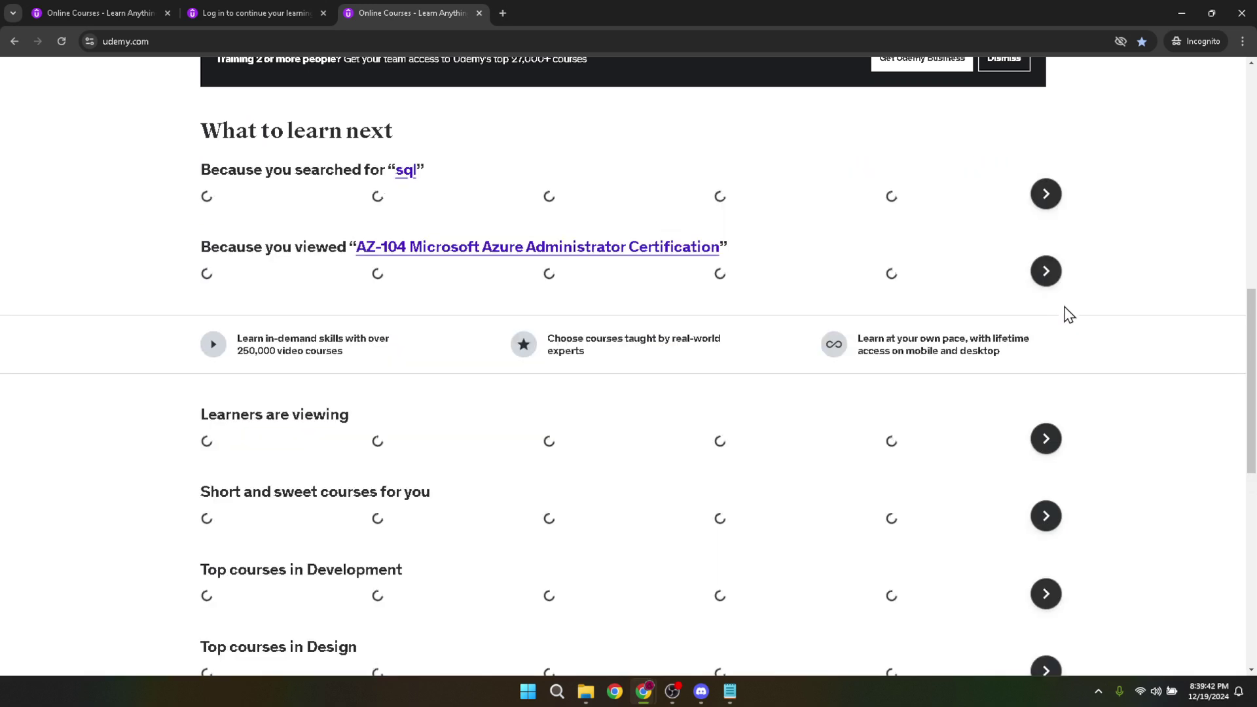
{"action": "mouse_move", "coordinate": [429, 264]}
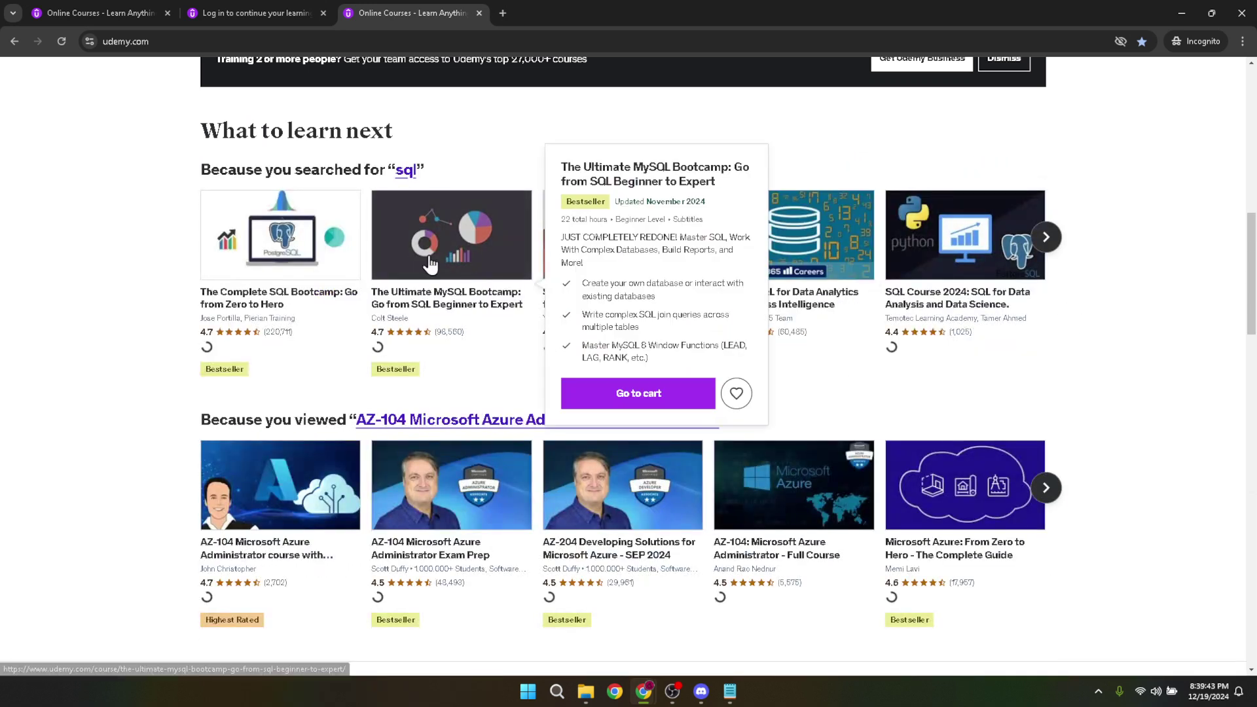
{"action": "left_click", "coordinate": [308, 301]}
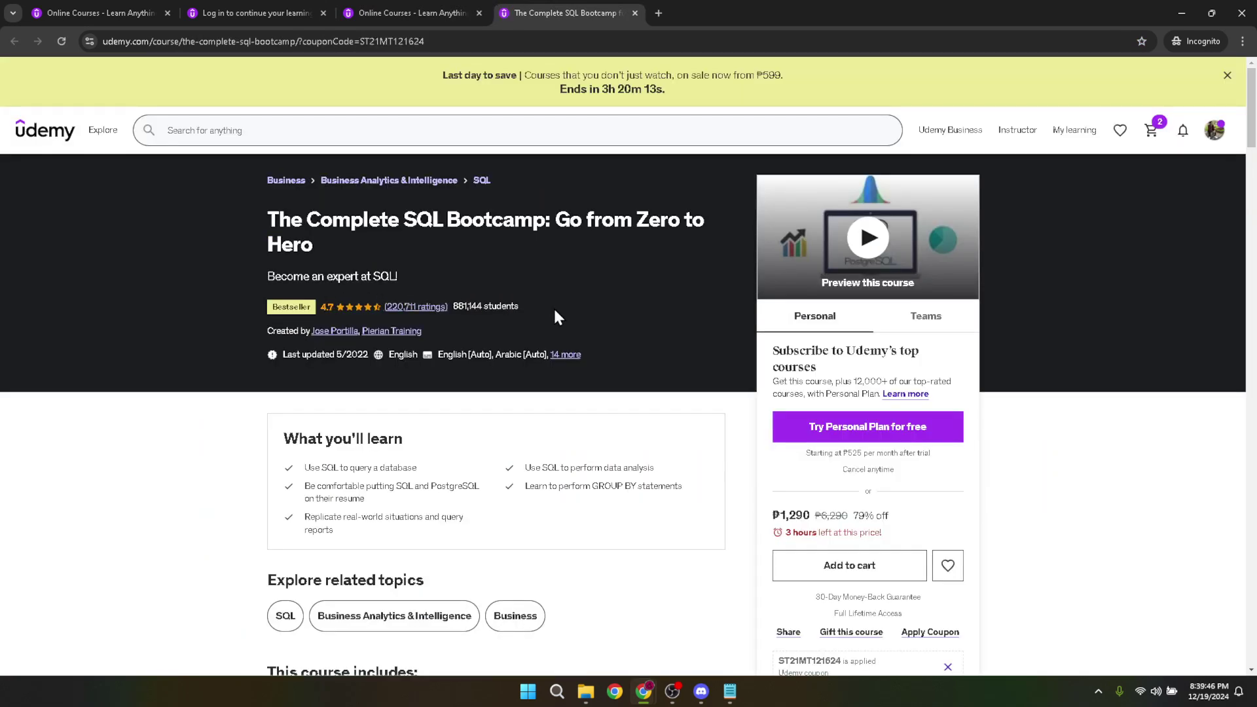
{"action": "scroll", "coordinate": [769, 333], "scroll_direction": "down", "scroll_amount": 2}
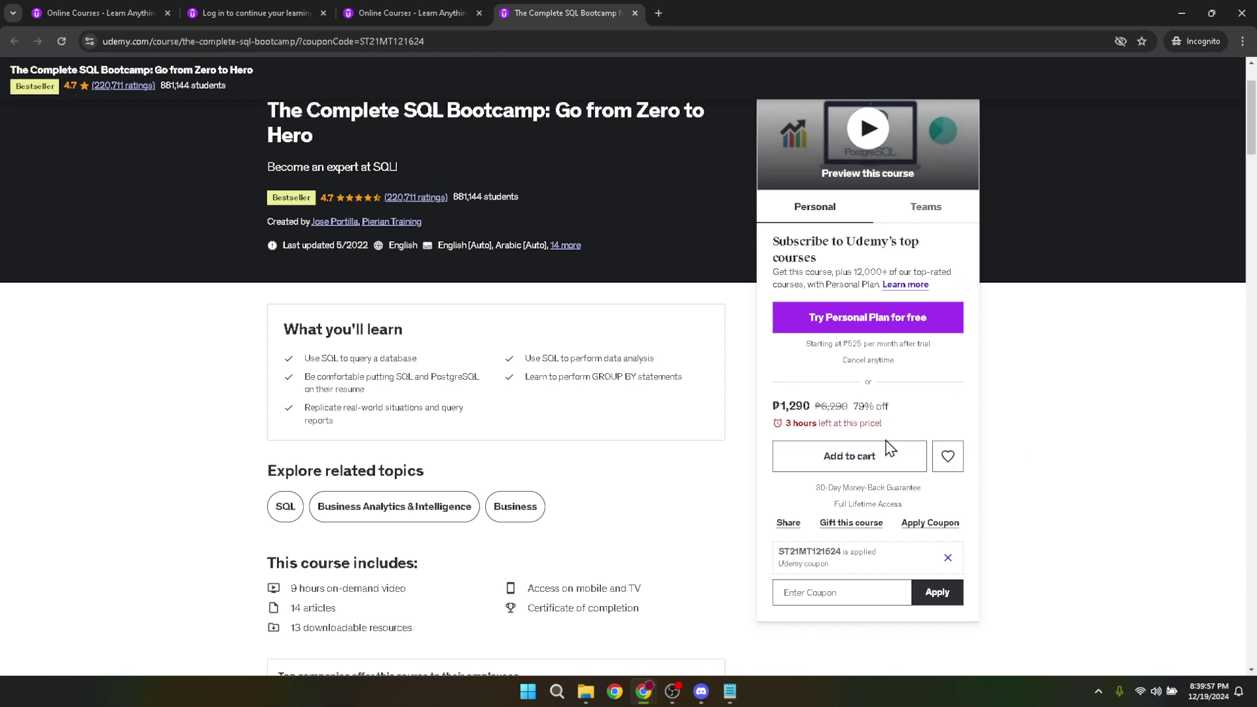
{"action": "scroll", "coordinate": [895, 448], "scroll_direction": "down", "scroll_amount": 3}
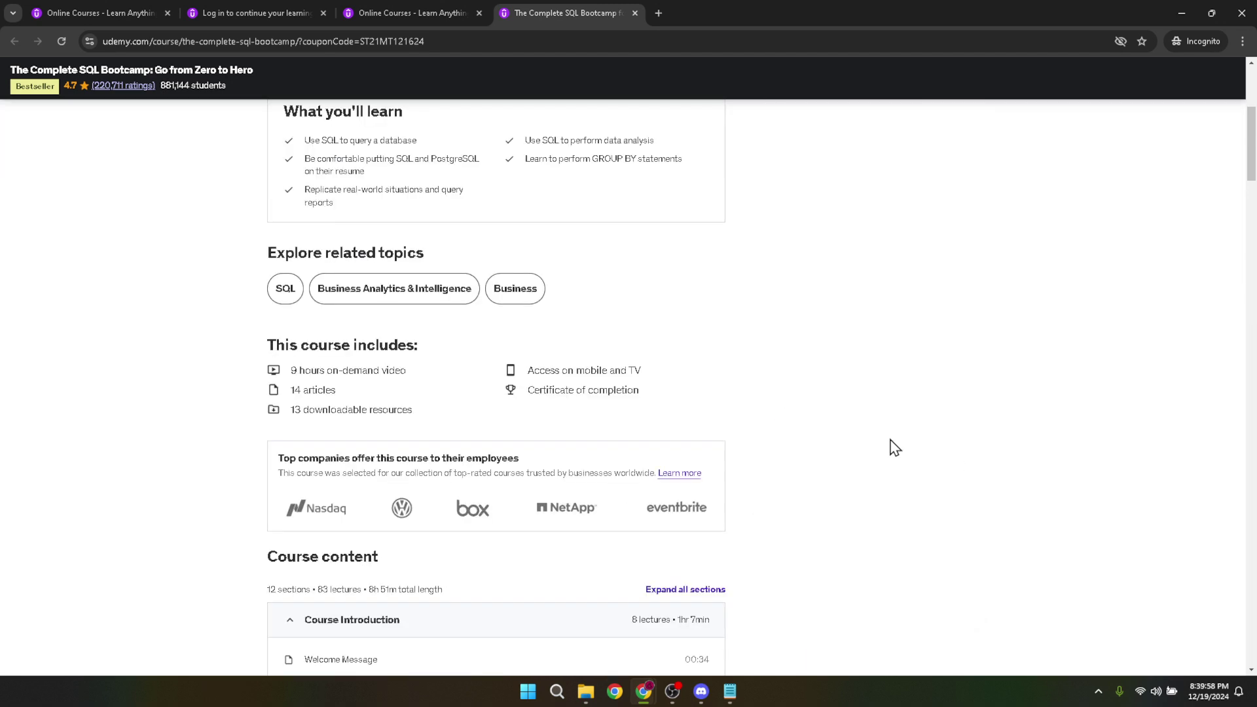
{"action": "scroll", "coordinate": [894, 447], "scroll_direction": "up", "scroll_amount": 1}
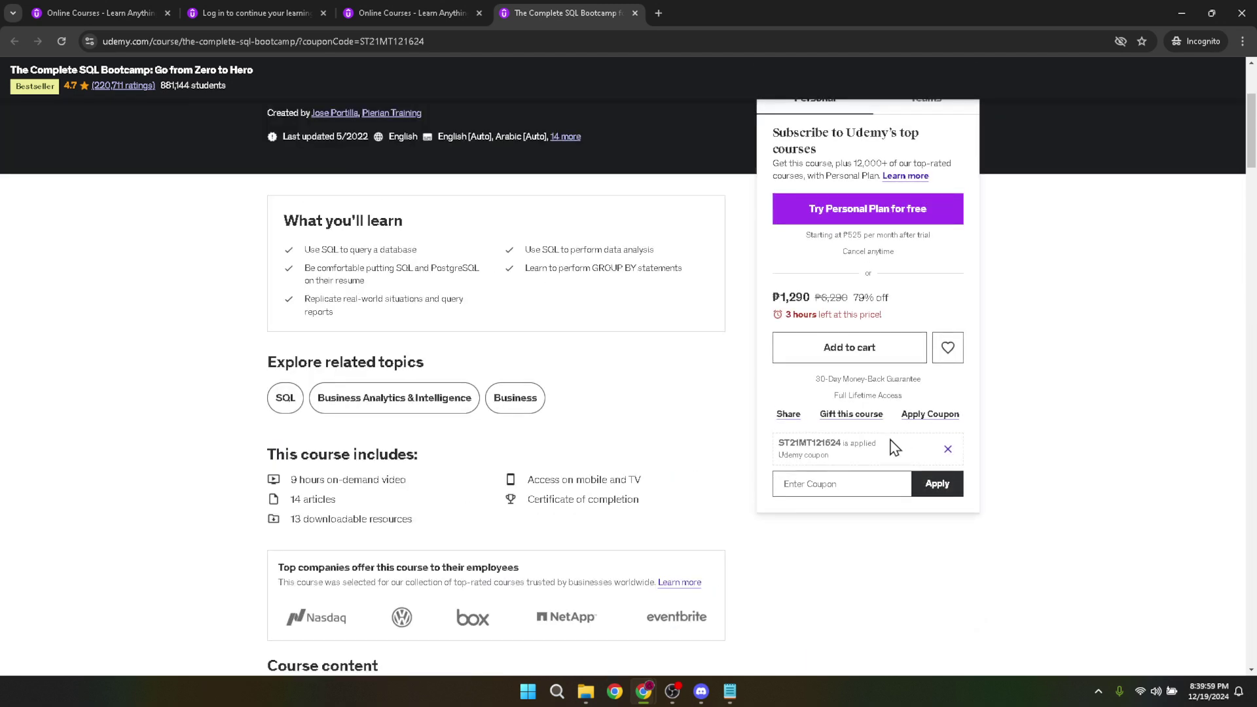
Step: Add The Complete SQL Bootcamp to the cart and view the three-course ₱2,988 cart
{"action": "left_click", "coordinate": [850, 355]}
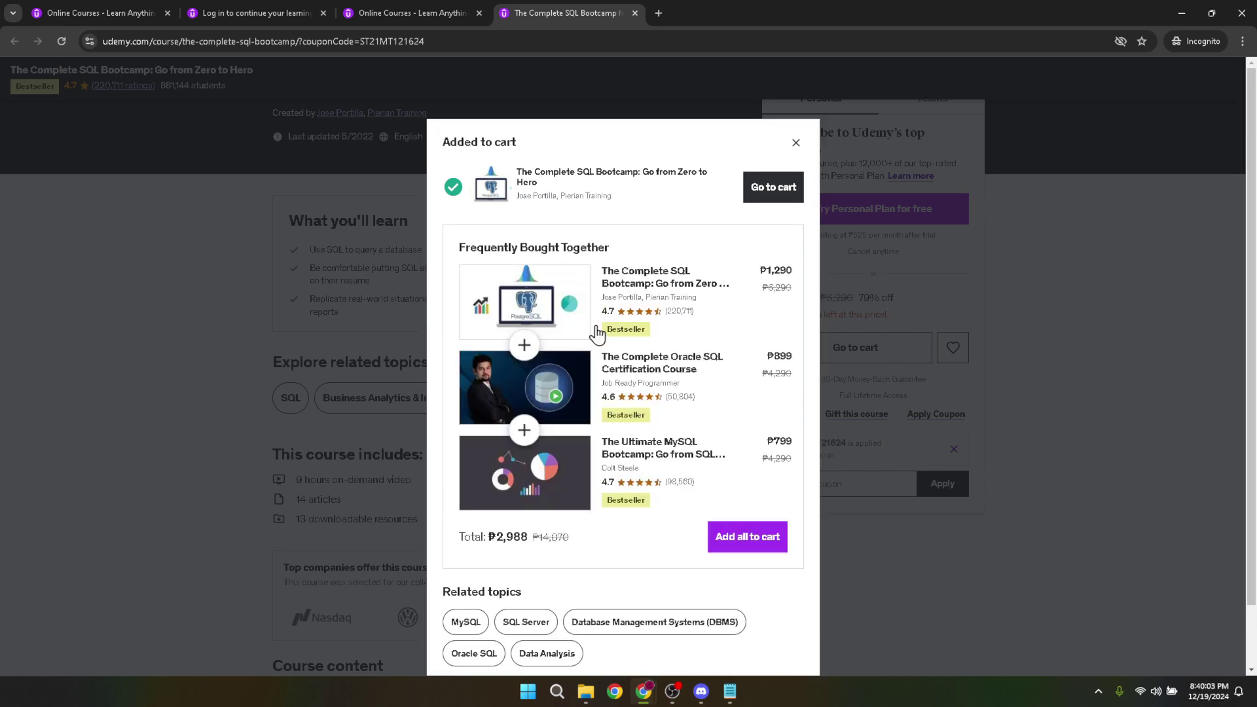
{"action": "left_click", "coordinate": [773, 191]}
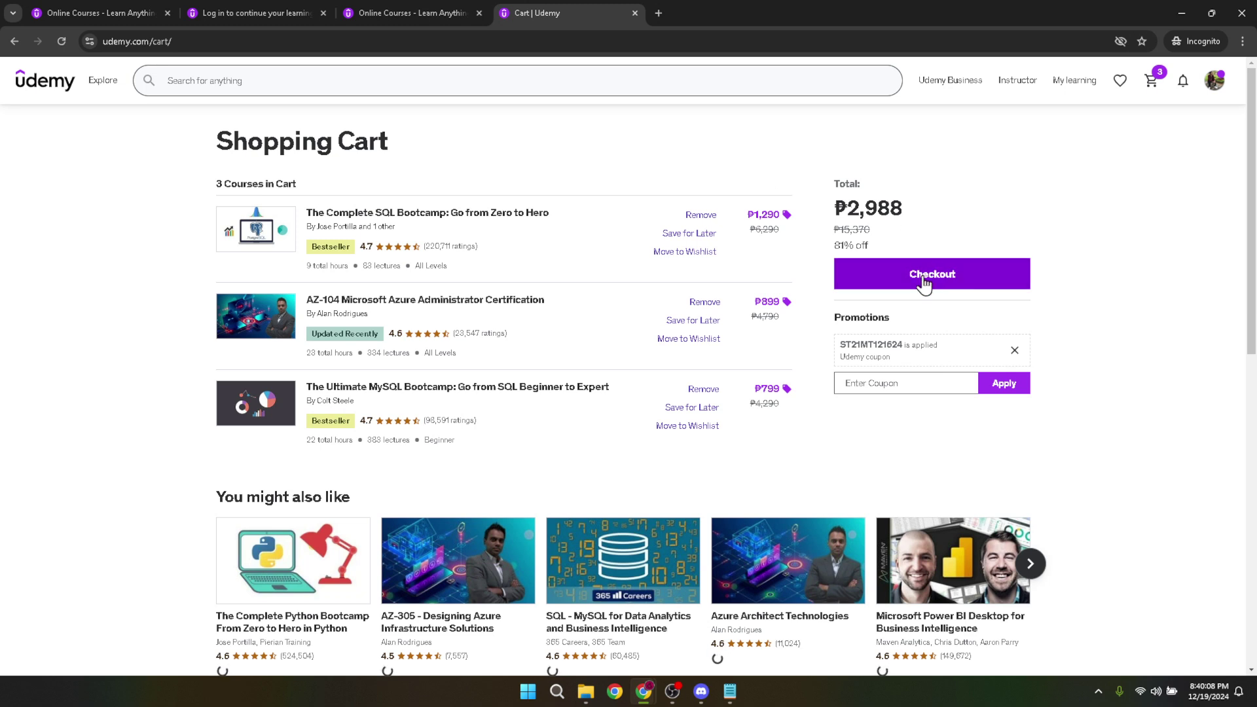
Step: Proceed from the cart to checkout and look at the billing country list, keeping Philippines
{"action": "left_click", "coordinate": [923, 283]}
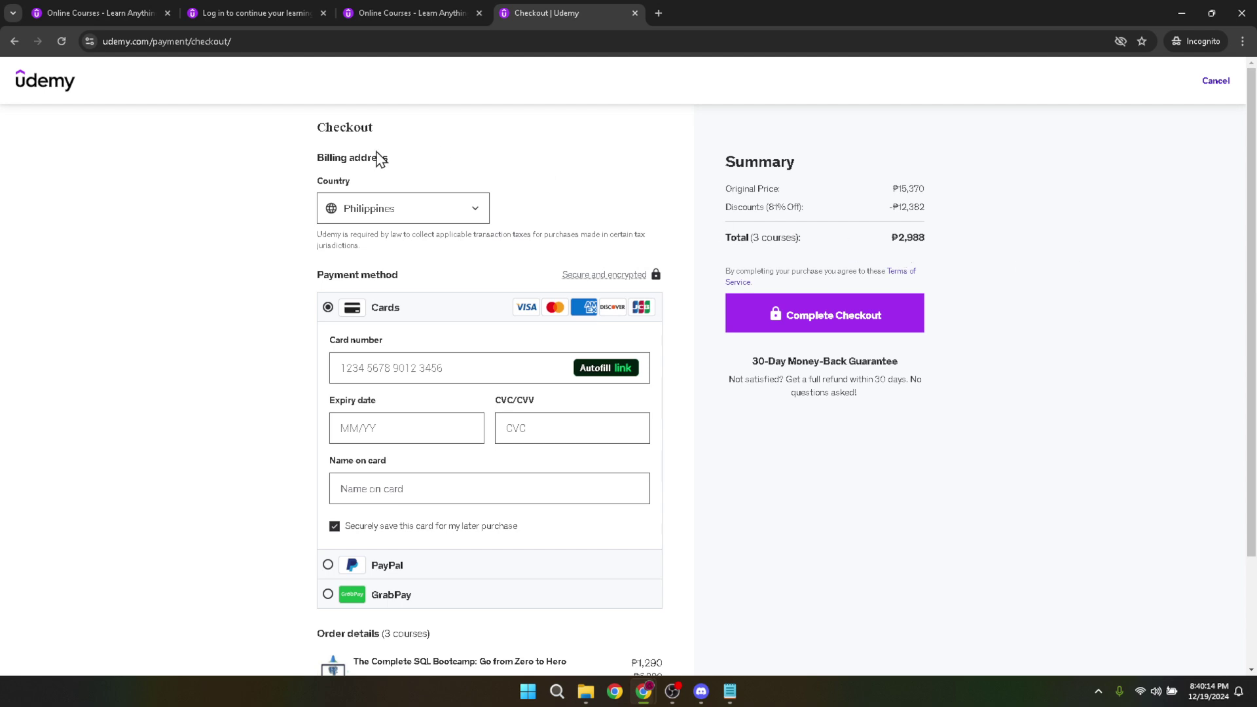
{"action": "left_click", "coordinate": [413, 214]}
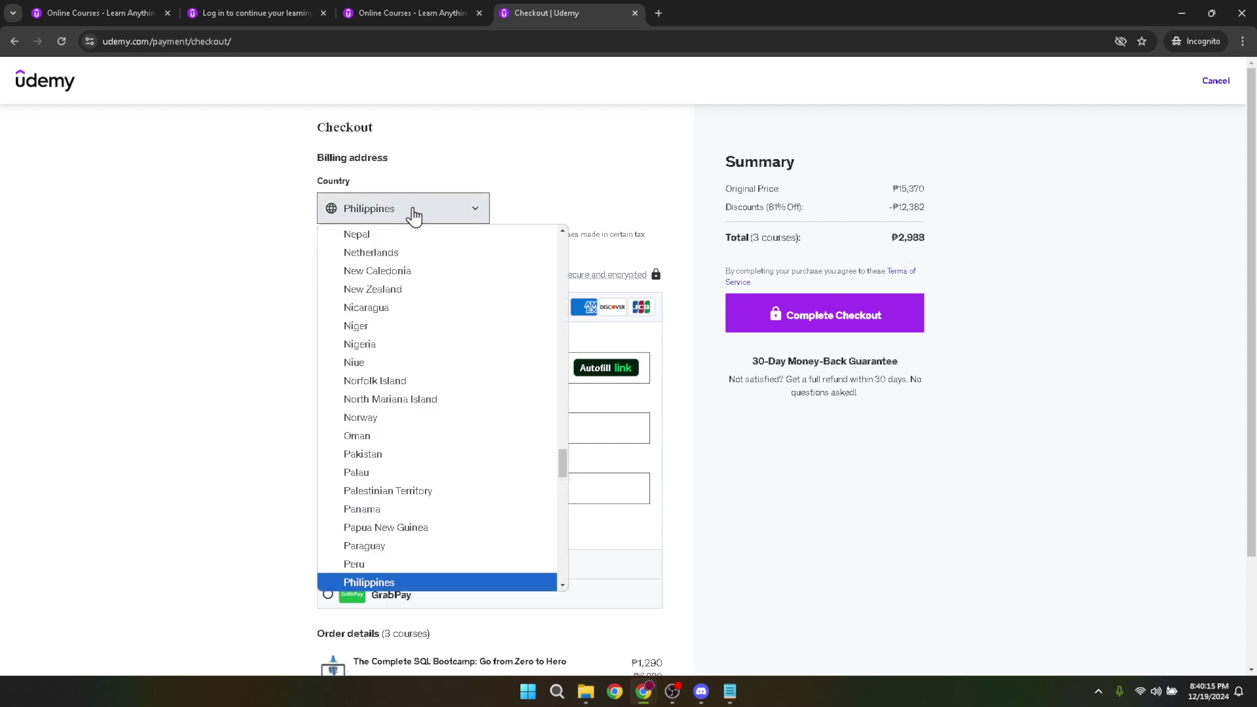
{"action": "left_click", "coordinate": [398, 204]}
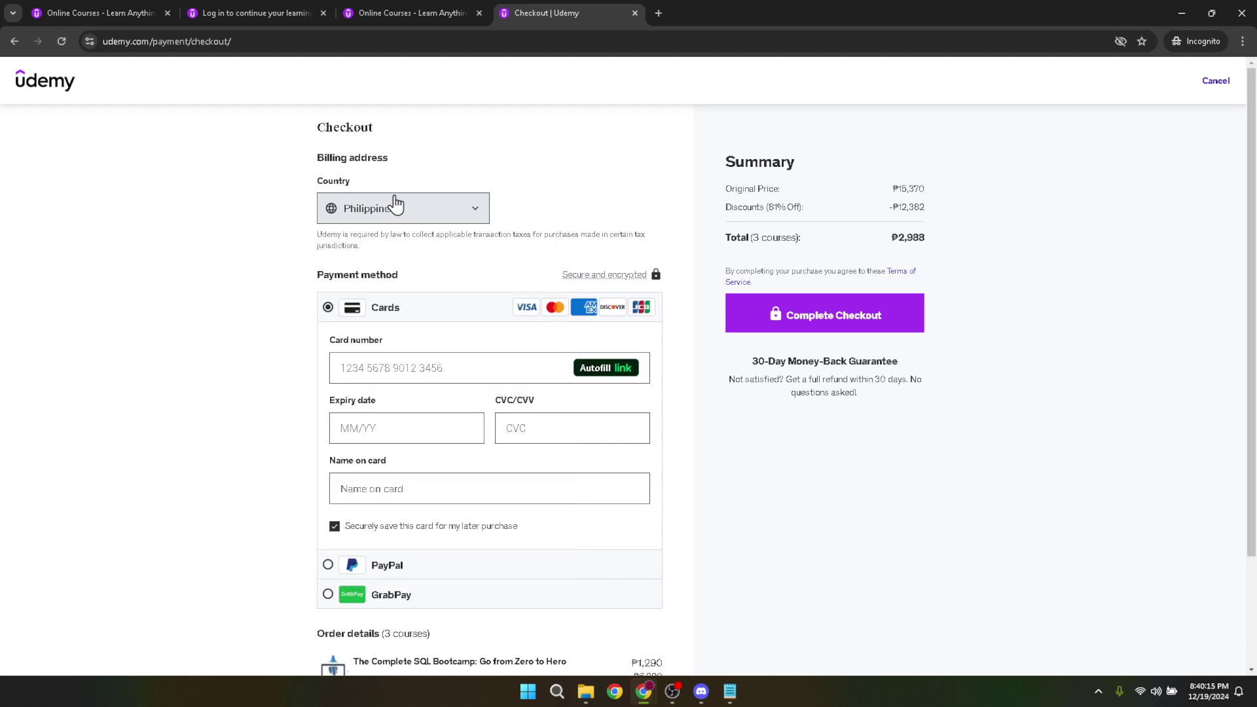
{"action": "double_click", "coordinate": [347, 188]}
{"action": "left_click", "coordinate": [314, 188]}
{"action": "left_click_drag", "start_coordinate": [364, 186], "coordinate": [278, 185]}
{"action": "left_click", "coordinate": [561, 185]}
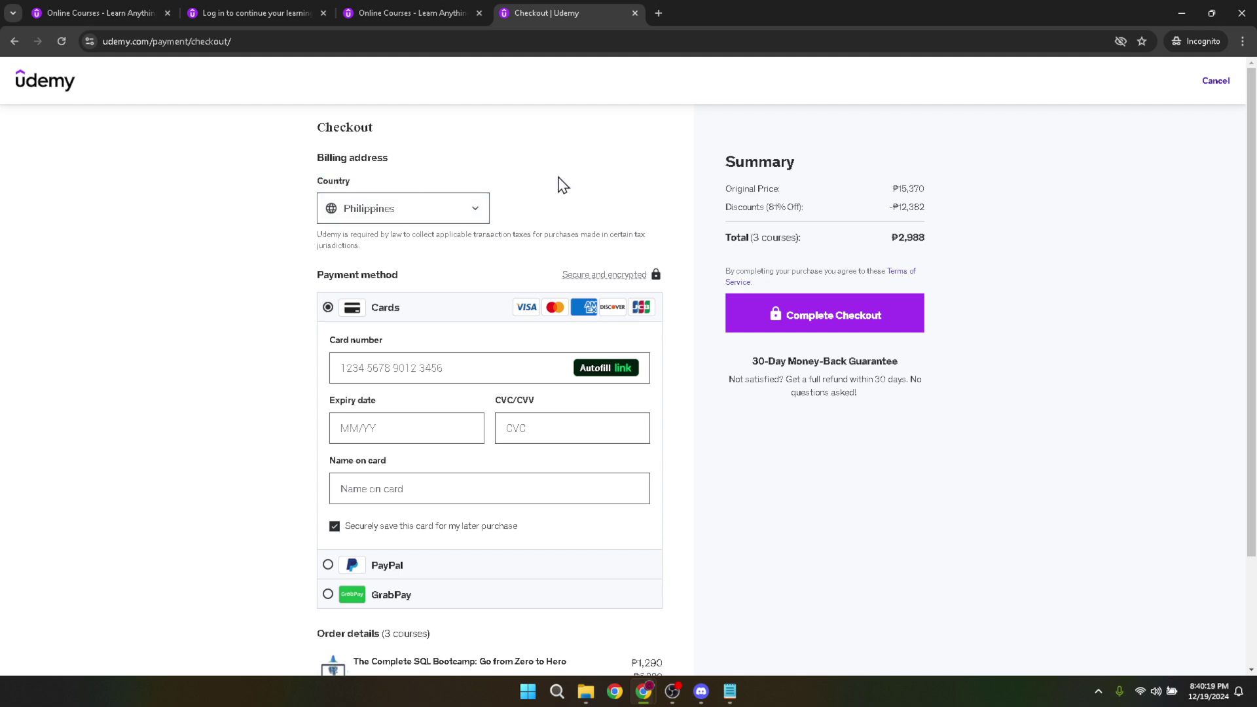
Step: Set the billing country to Papua New Guinea, then change it back to Philippines
{"action": "left_click", "coordinate": [465, 223]}
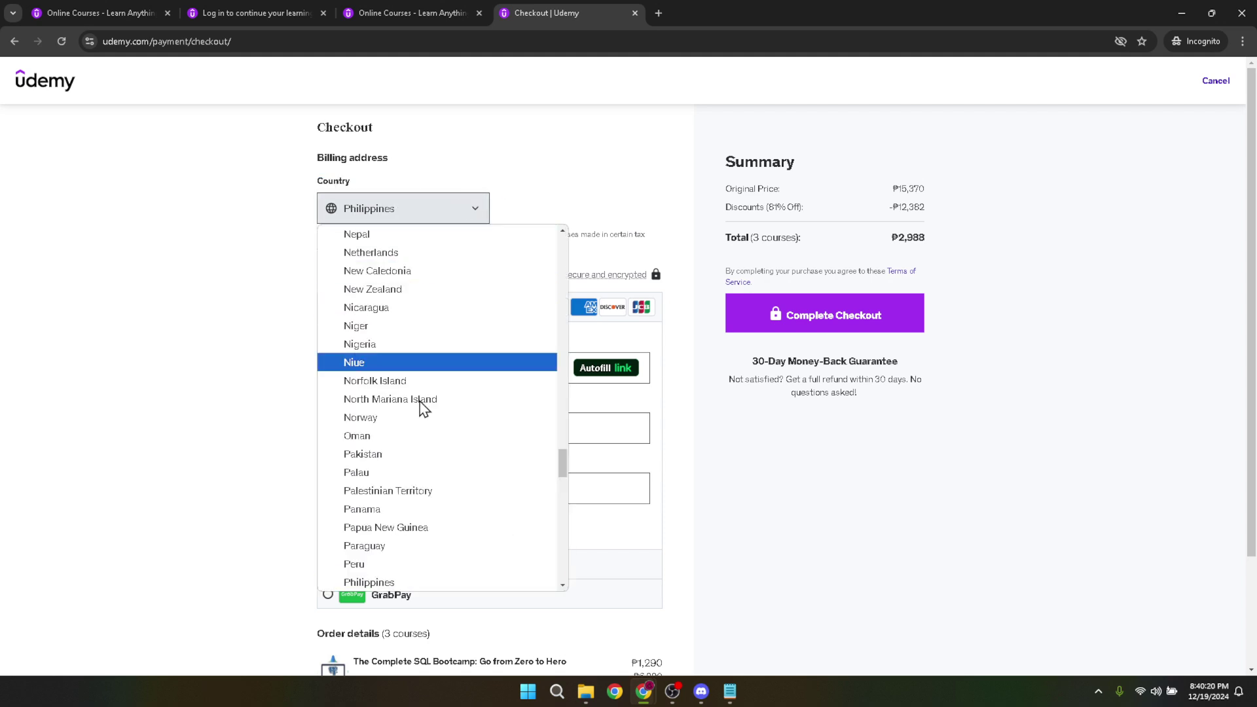
{"action": "left_click", "coordinate": [415, 527]}
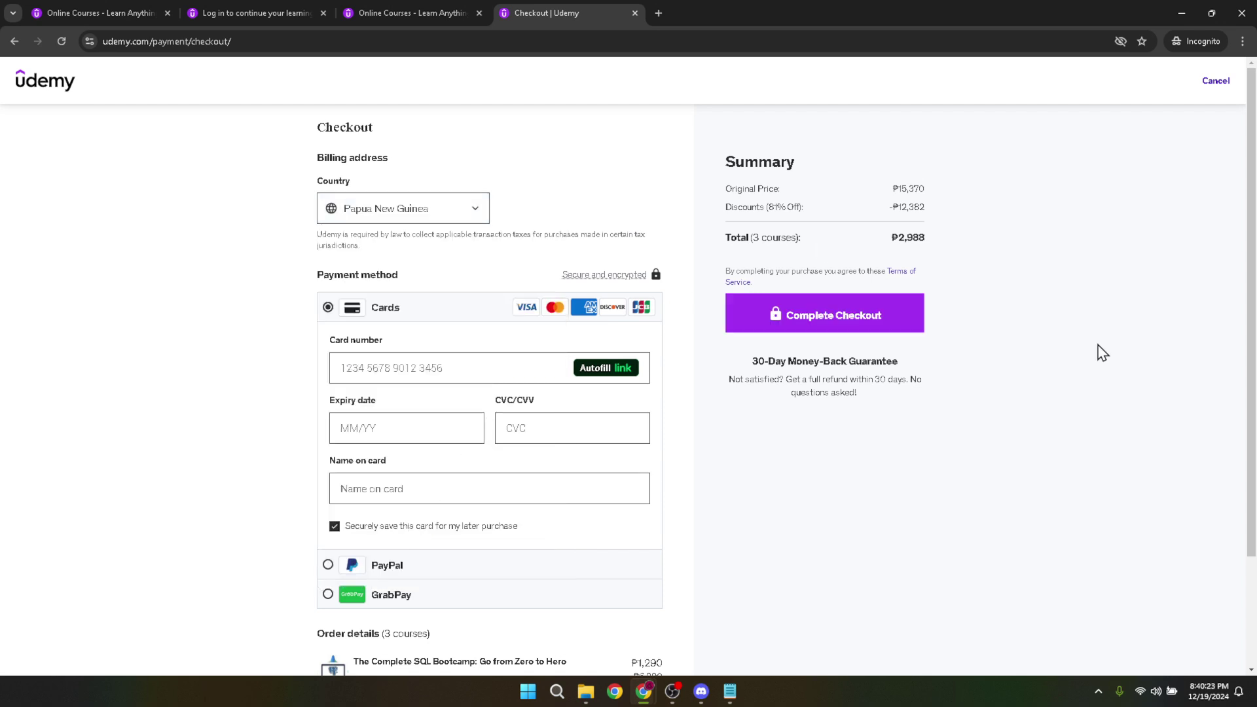
{"action": "left_click", "coordinate": [433, 218]}
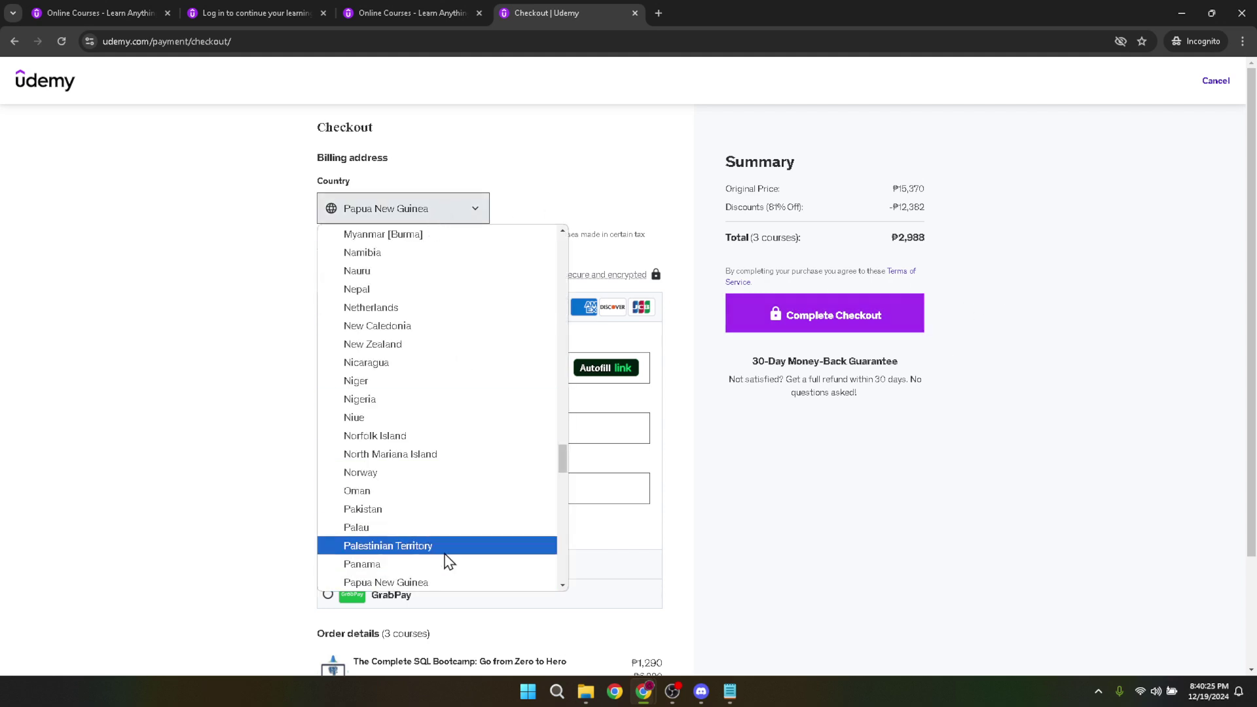
{"action": "scroll", "coordinate": [449, 561], "scroll_direction": "down", "scroll_amount": 3}
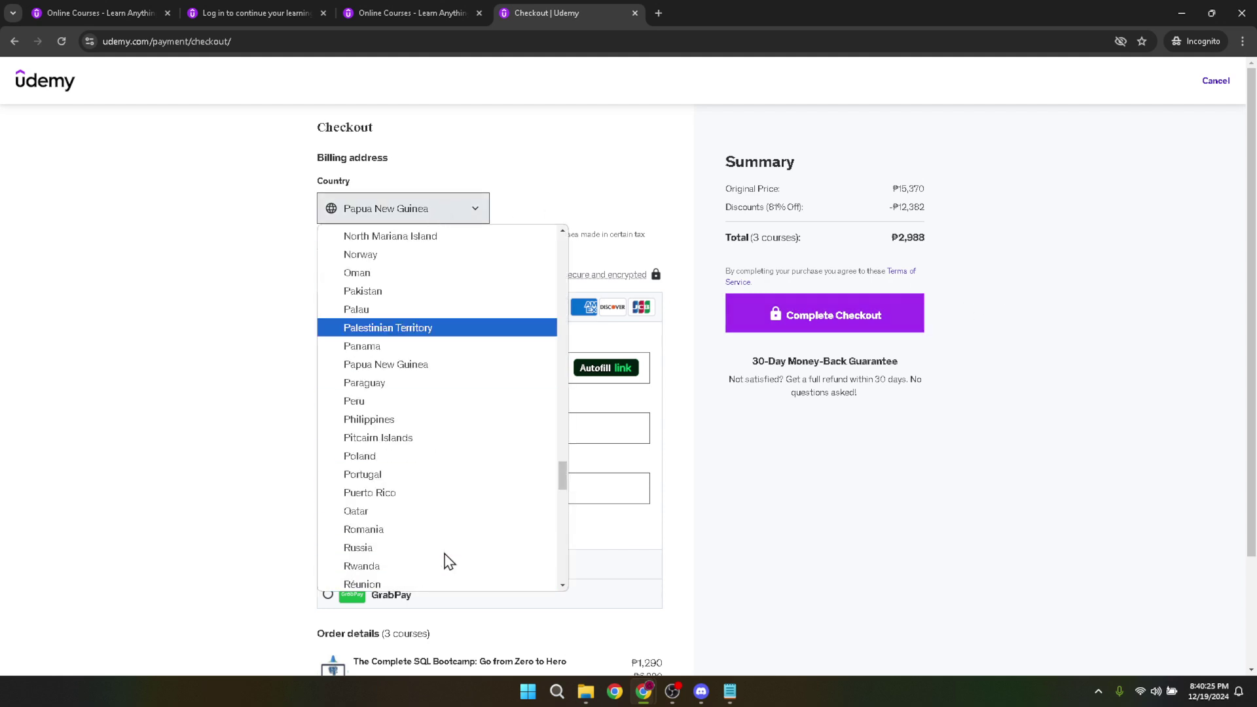
{"action": "left_click", "coordinate": [404, 421]}
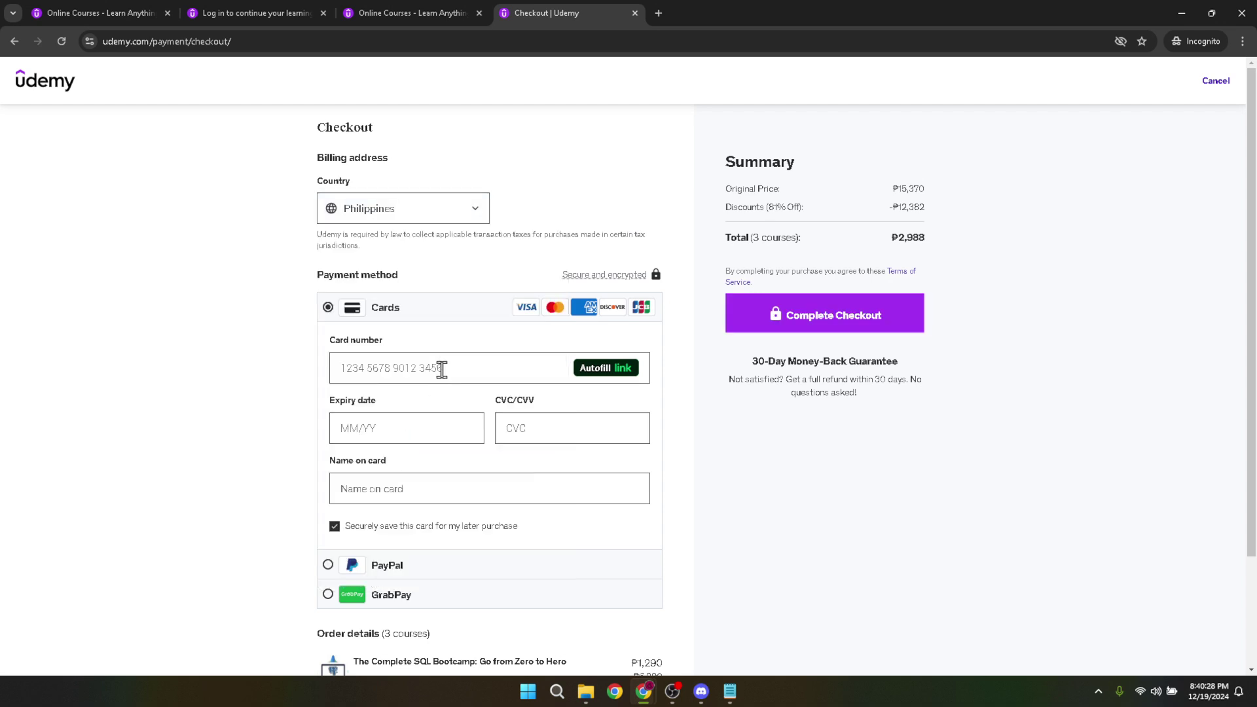
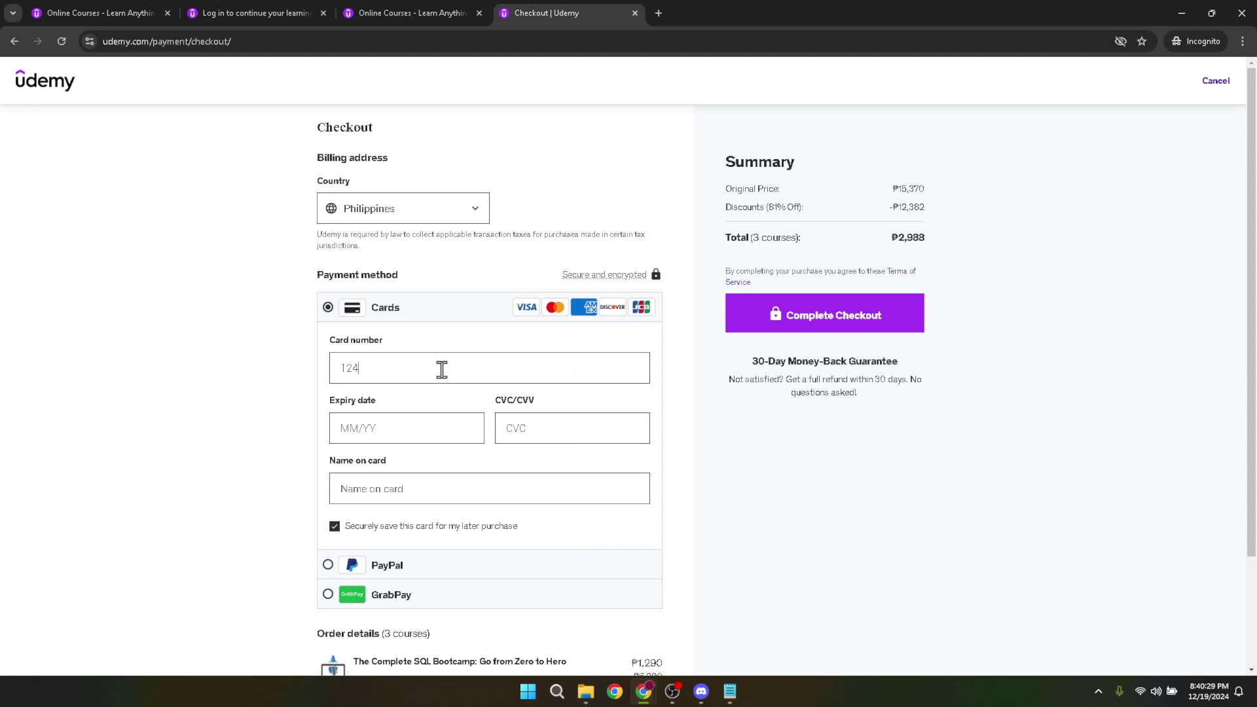
Step: Partly enter a card number, expiry date and security code in the card fields
{"action": "left_click", "coordinate": [419, 426]}
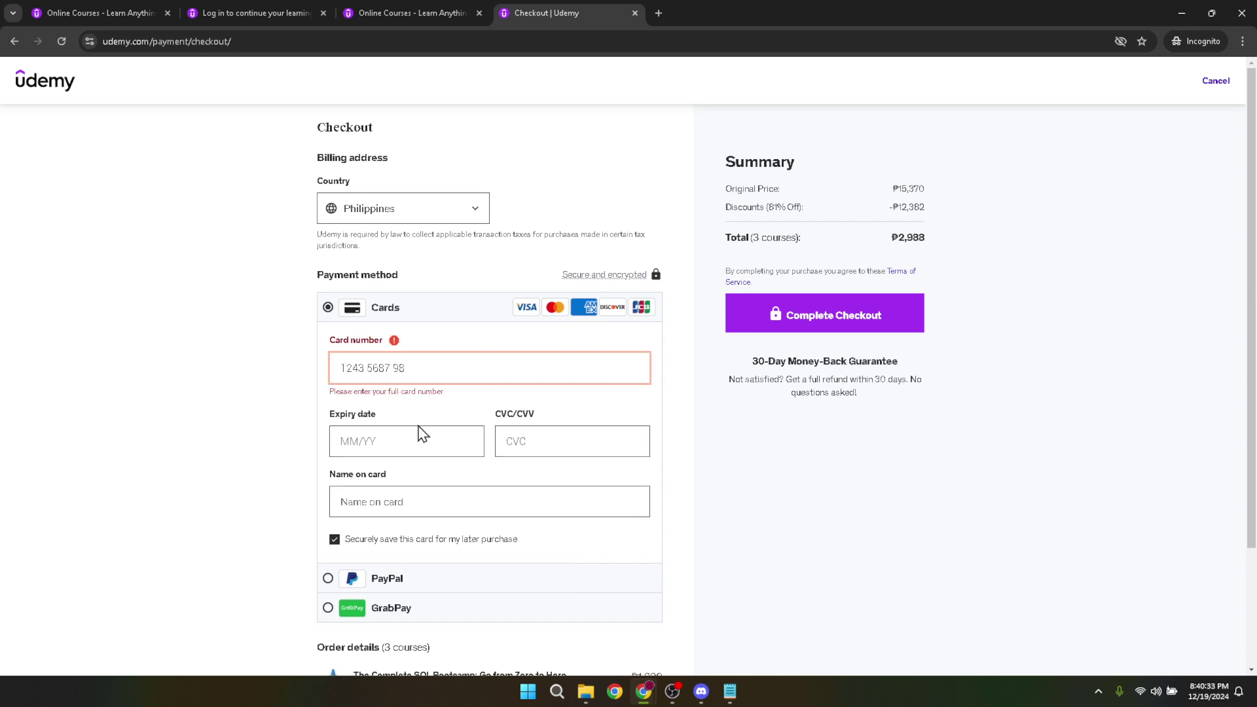
{"action": "type", "text": "1289"}
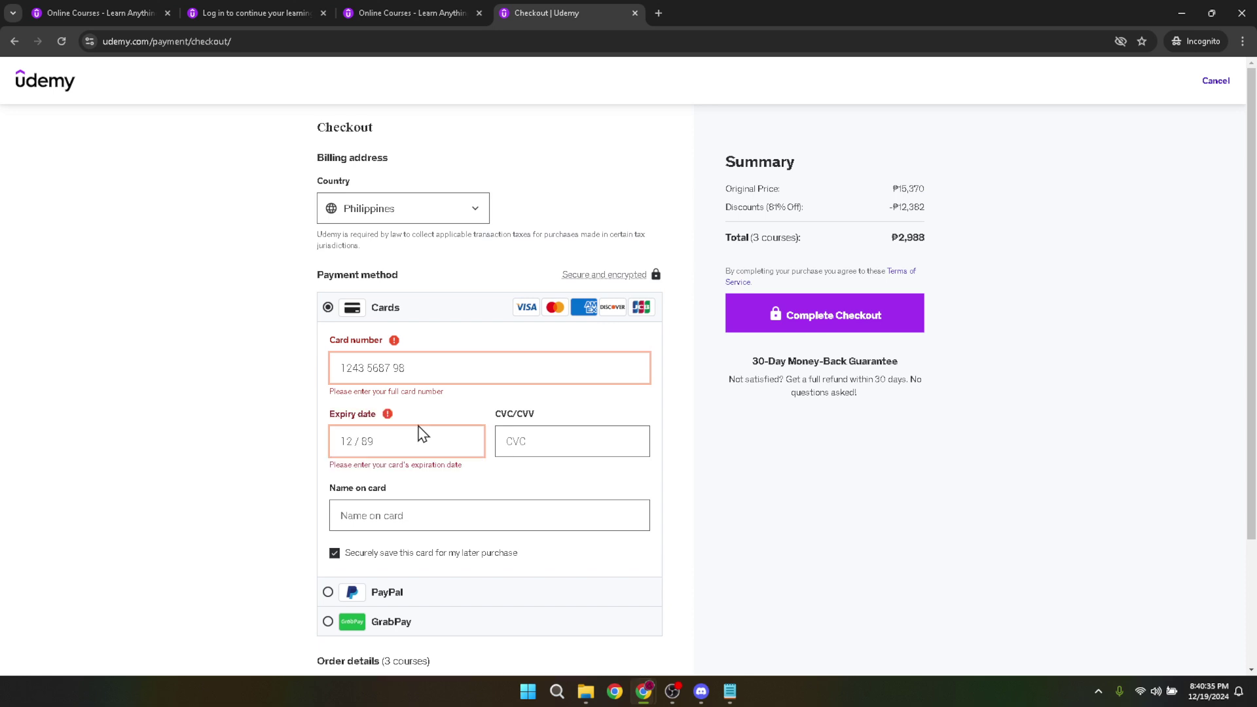
{"action": "key", "text": "BackSpace"}
{"action": "key", "text": "BackSpace"}
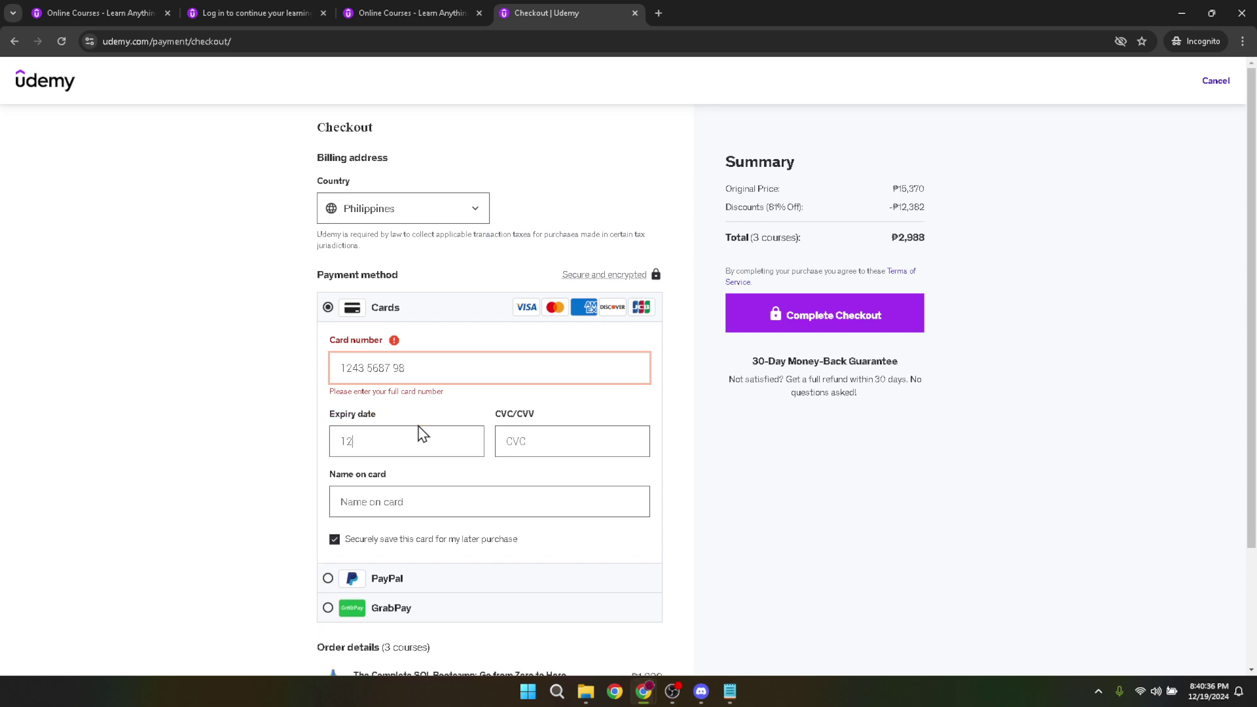
{"action": "type", "text": "25"}
{"action": "left_click", "coordinate": [590, 441]}
Step: Switch the payment method from card to PayPal
{"action": "left_click", "coordinate": [552, 497]}
{"action": "scroll", "coordinate": [641, 493], "scroll_direction": "down", "scroll_amount": 2}
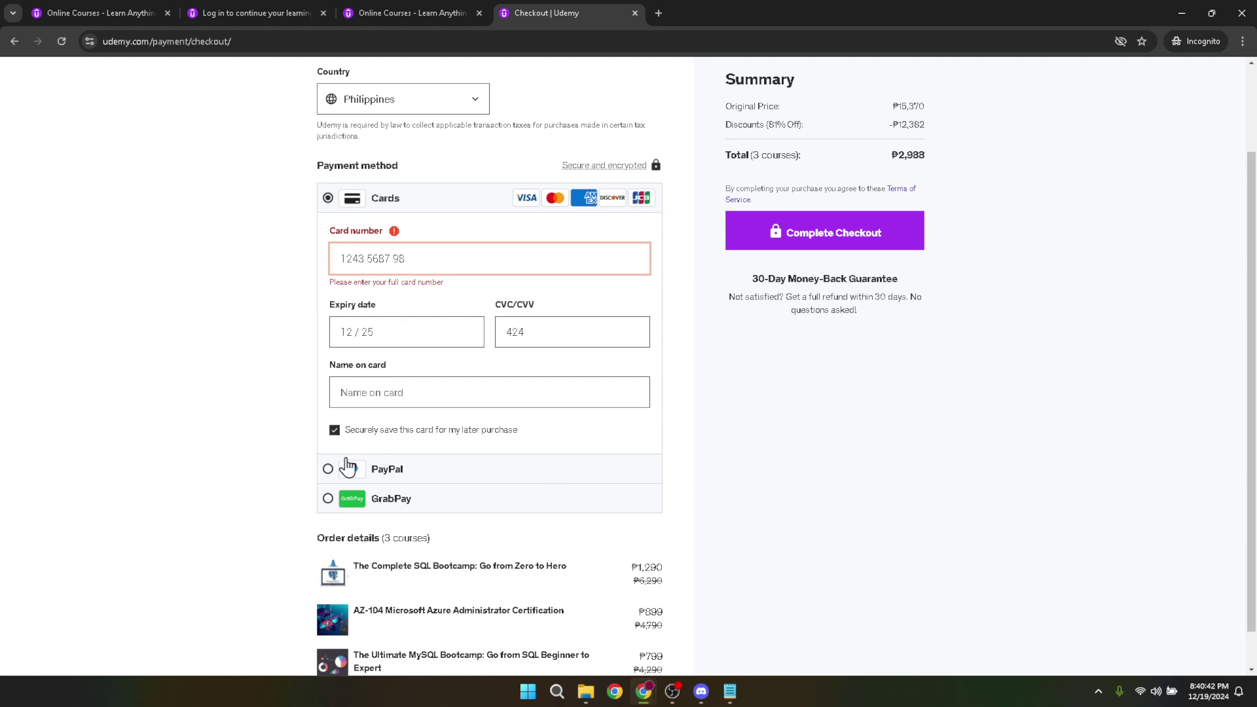
{"action": "left_click", "coordinate": [391, 476]}
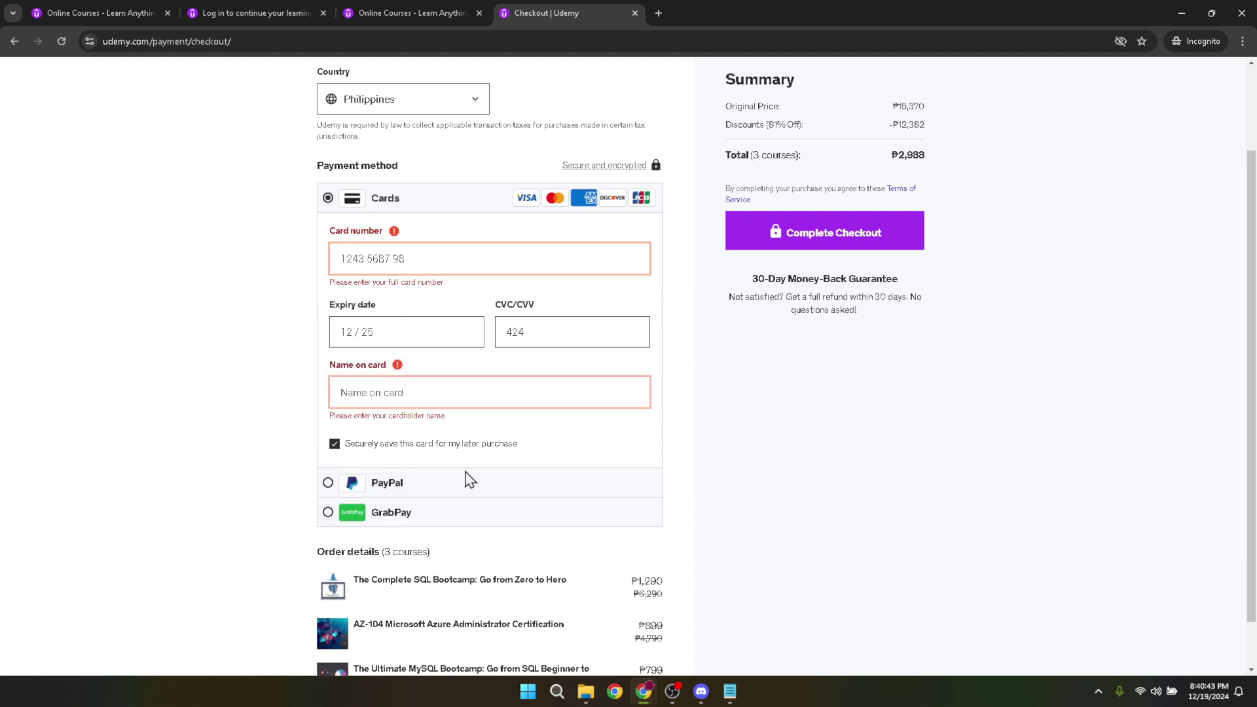
{"action": "left_click", "coordinate": [402, 492]}
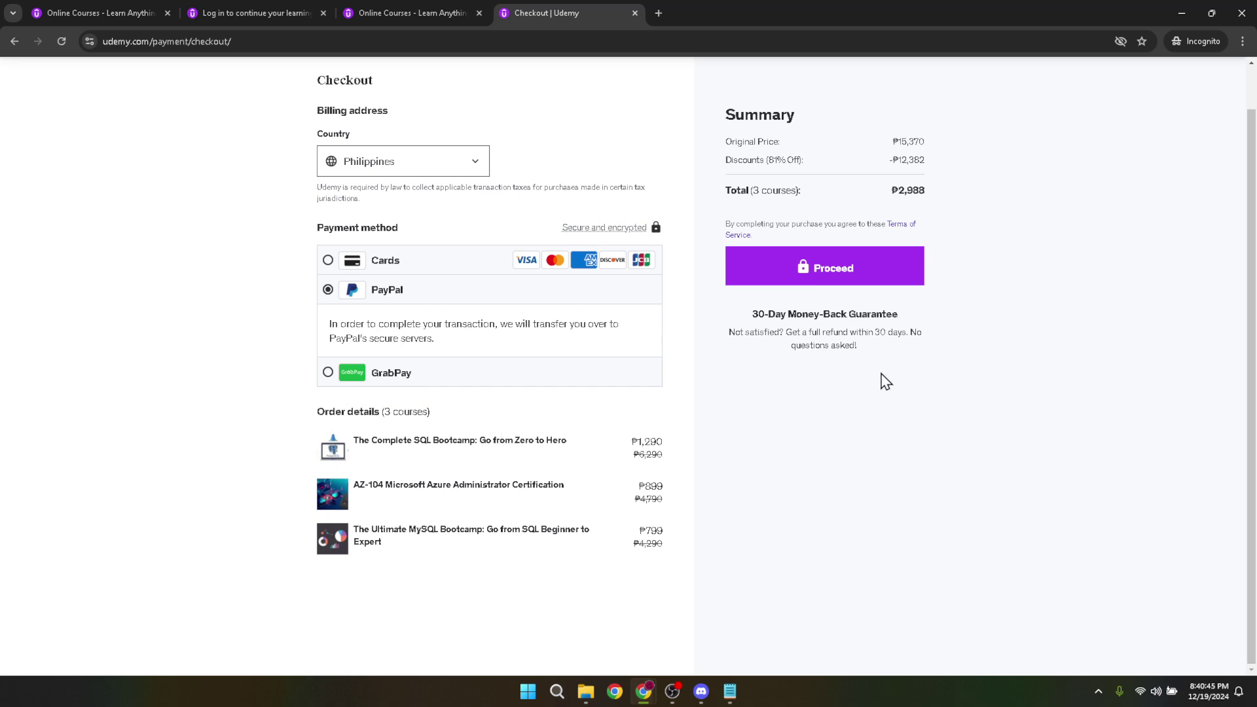
{"action": "scroll", "coordinate": [881, 507], "scroll_direction": "up", "scroll_amount": 1}
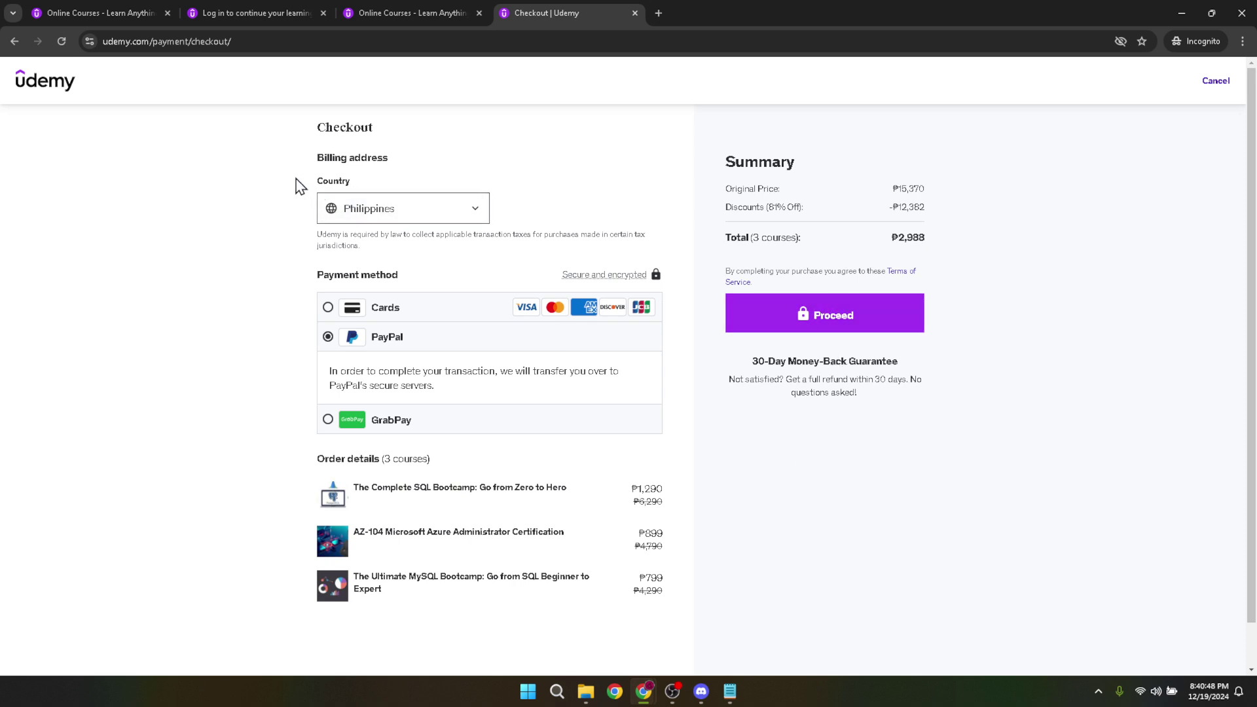
{"action": "double_click", "coordinate": [331, 180]}
{"action": "left_click", "coordinate": [555, 202]}
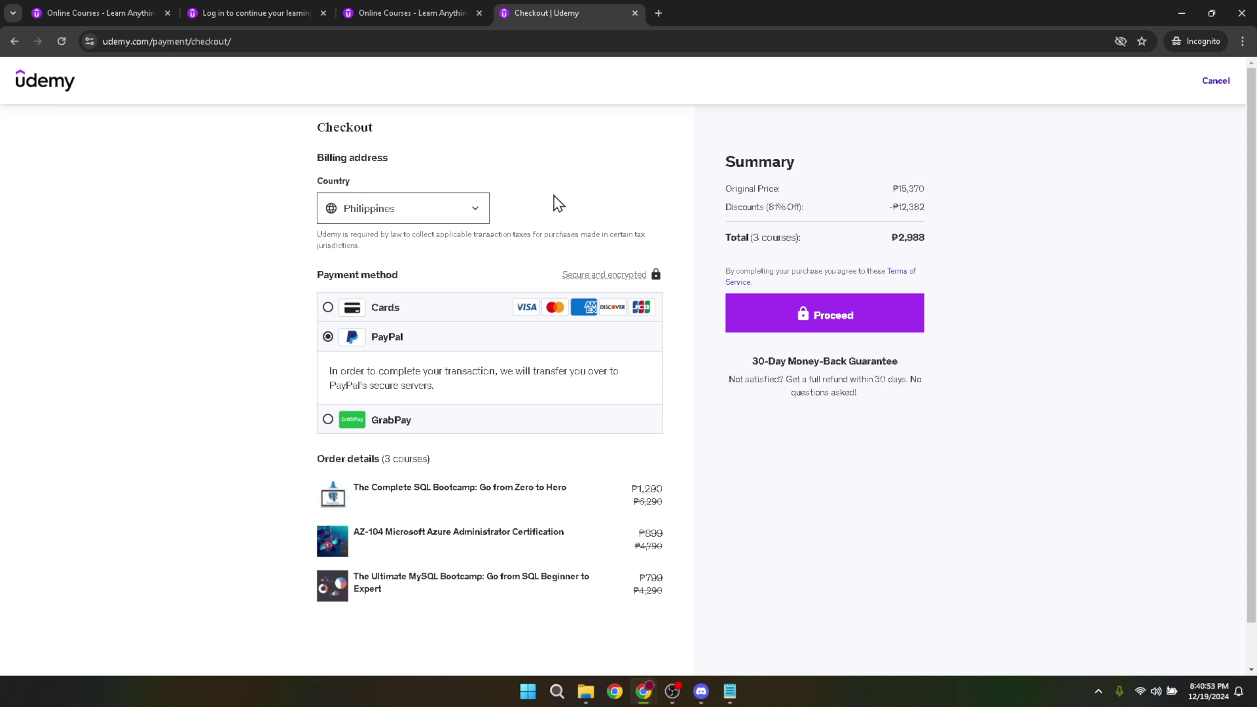